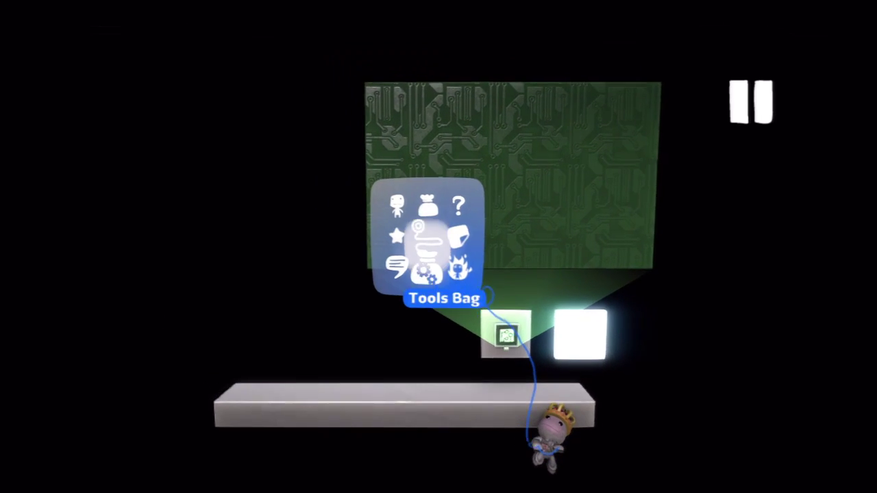
Place a Randomizer on the circuit board of the open microchip
key("Down")
key("Down")
key("Down")
key("Down")
key("Down")
key("Down")
key("Down")
key("Down")
key("Down")
key("Down")
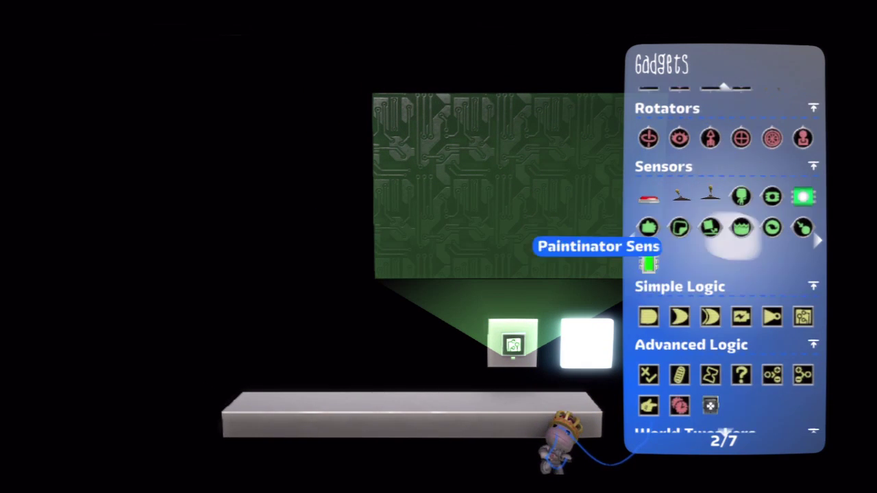
key("Down")
key("Right")
key("Right")
key("Right")
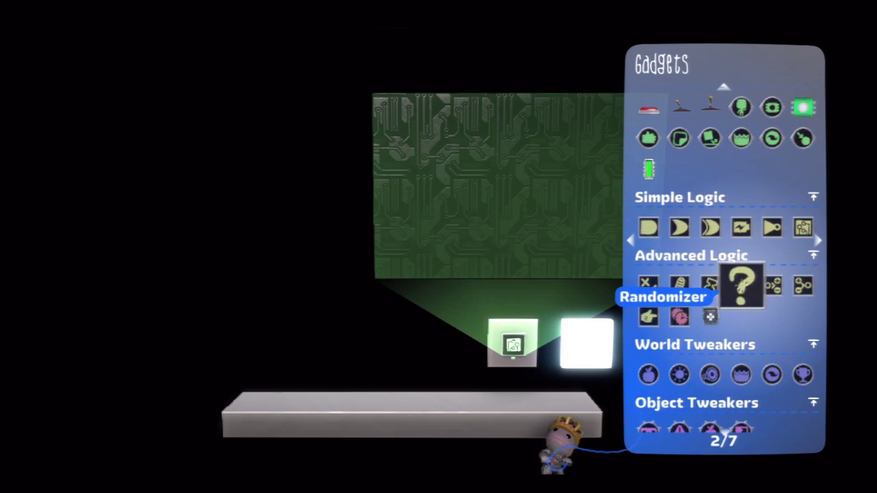
key("Return")
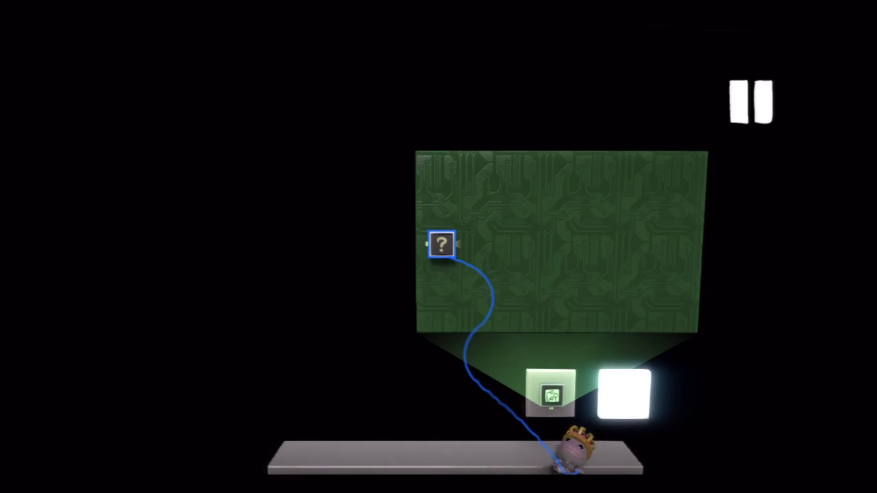
key("Return")
Place an OR Gate with four ports to the right of the Randomizer on the circuit board
key("Left")
key("Left")
key("Up")
key("Return")
key("Return")
key("Escape")
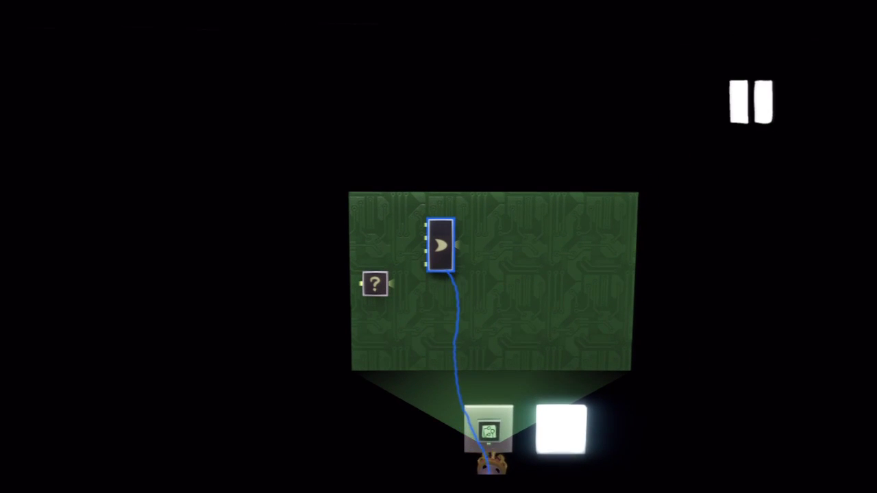
key("Return")
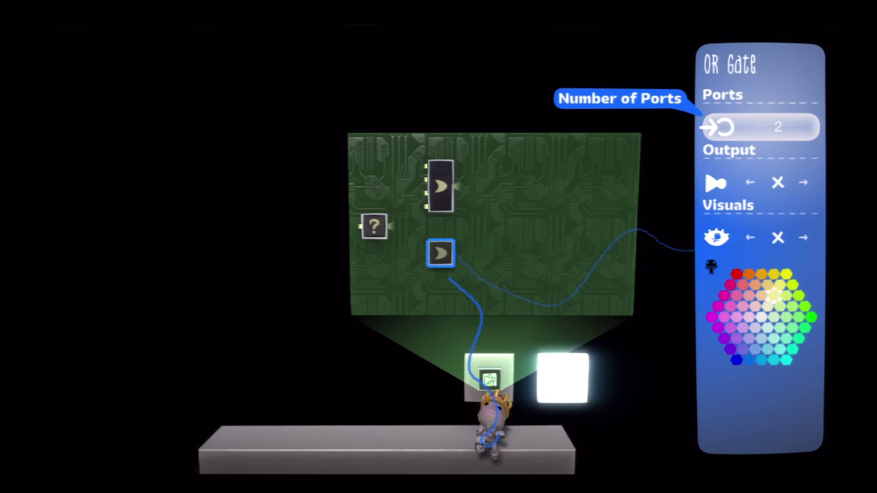
Place a two-port OR Gate below the four-port one and wire the Randomizer's output to the upper gate's inputs
key("Escape")
key("Tab")
key("Escape")
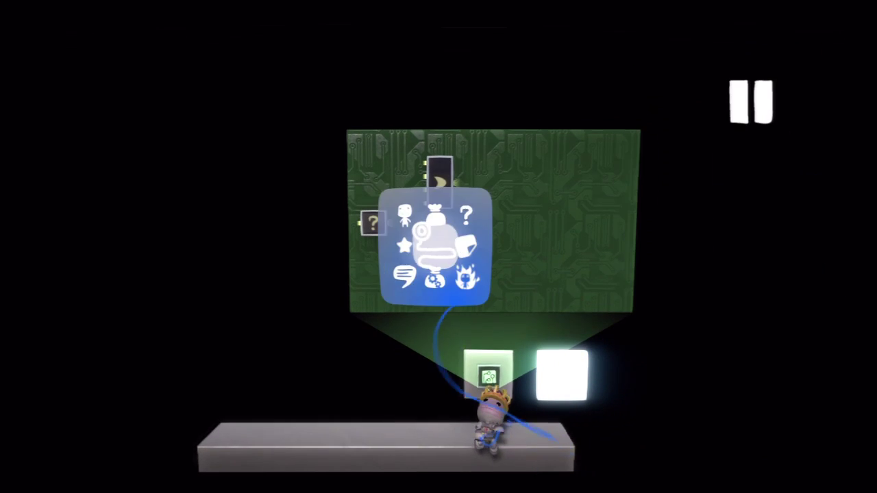
key("Escape")
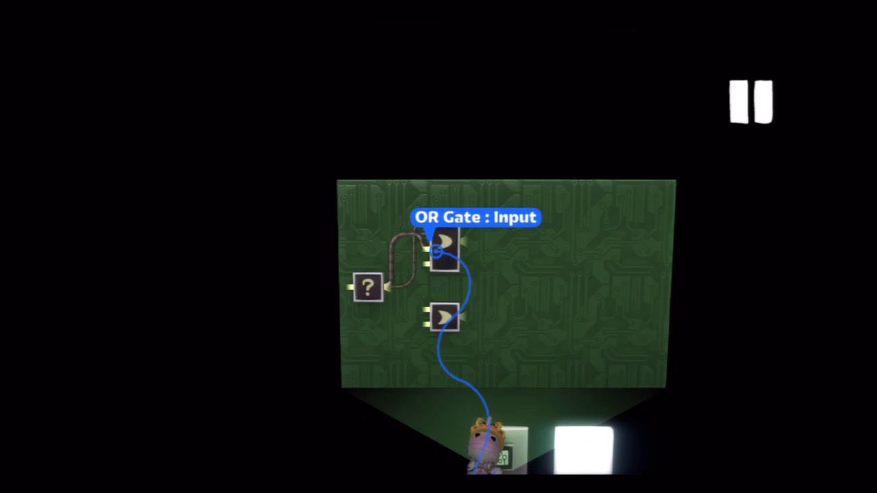
mouse_move(435, 251)
left_mouse_down()
mouse_move(438, 268)
mouse_move(426, 254)
mouse_move(436, 255)
left_mouse_up()
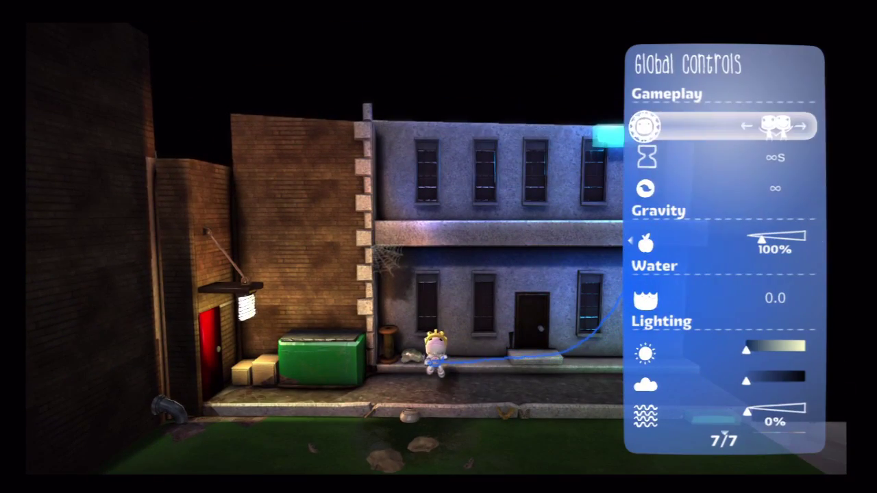
Raise the level's global Darkness to about three quarters and set the Fogginess to 60%
key("Down")
key("Down")
key("Down")
key("Down")
key("Down")
key("Down")
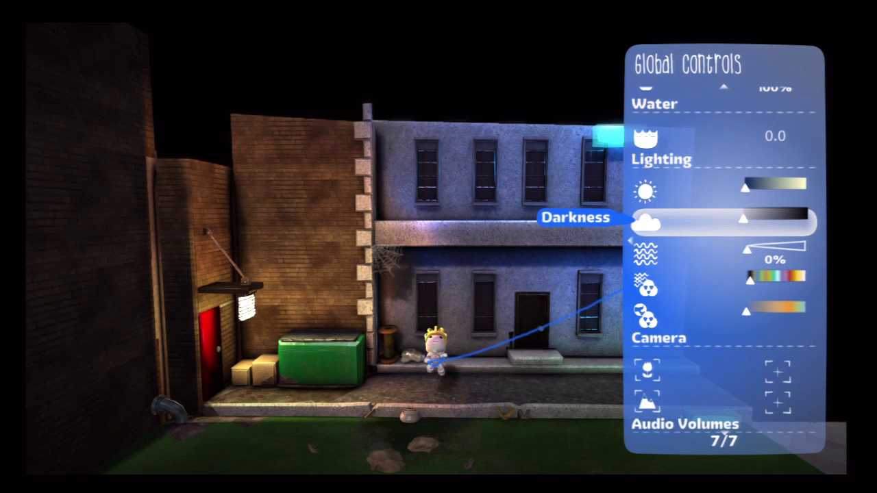
key("Right")
key("Right")
key("Right")
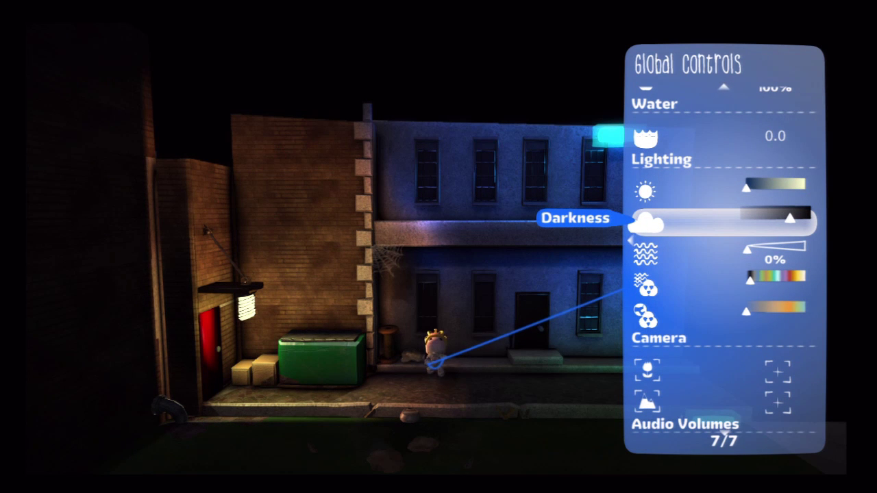
key("Down")
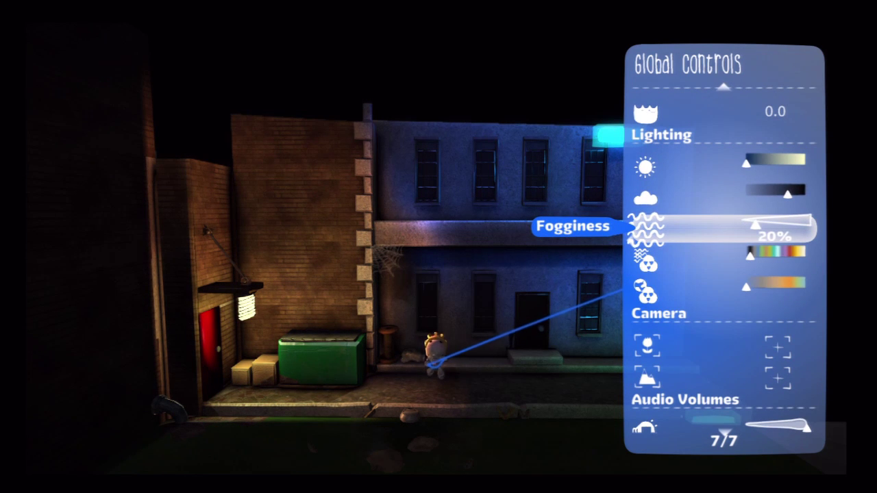
key("Escape")
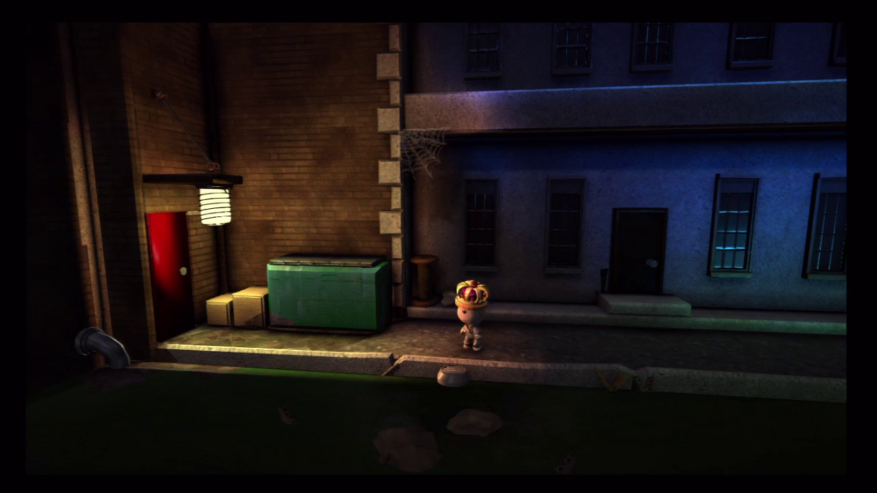
Place a microchip on the brick wall above the green dumpster and open its circuit board
key("Left")
key("s")
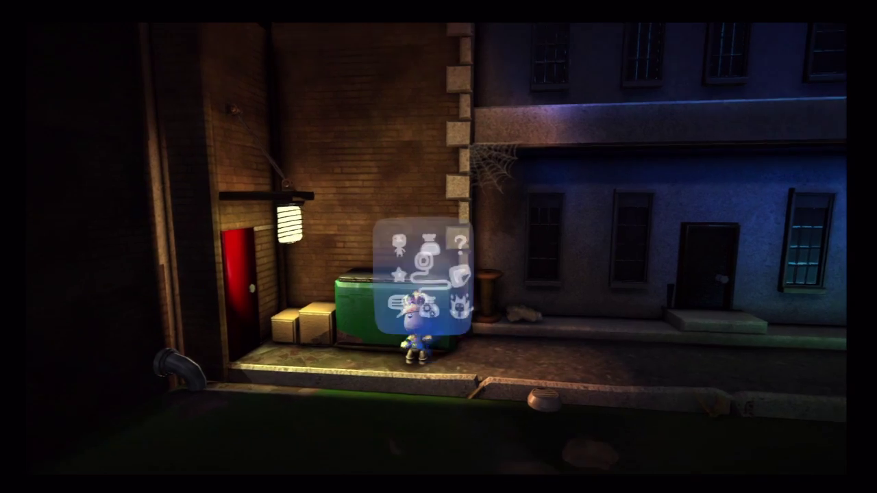
key("Return")
key("Left")
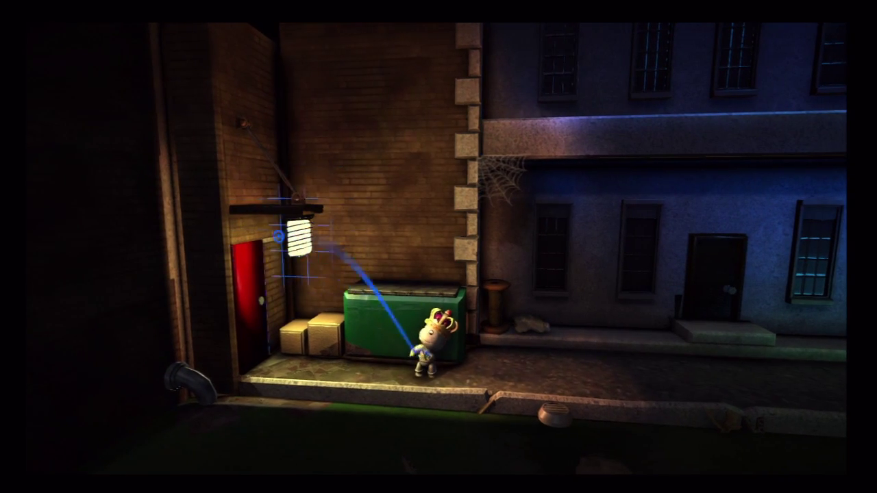
key("Up")
key("Right")
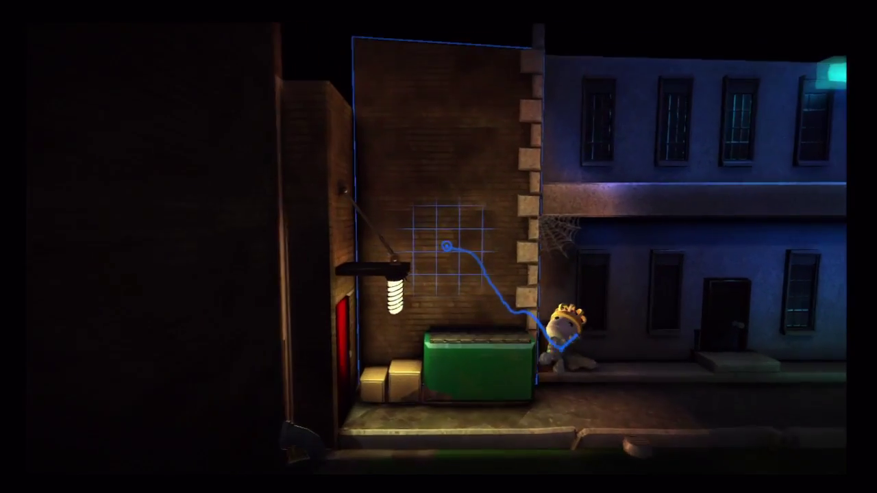
key("s")
key("Return")
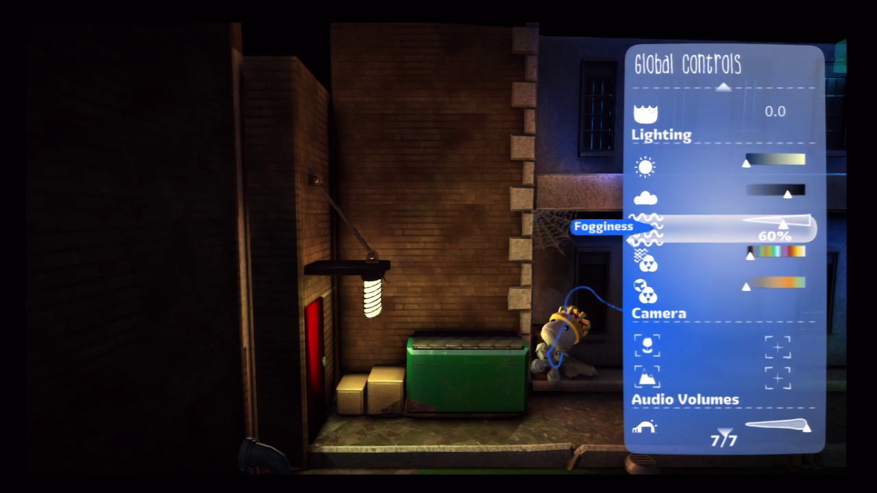
key("Left")
key("Left")
key("Left")
key("Left")
key("Left")
key("Left")
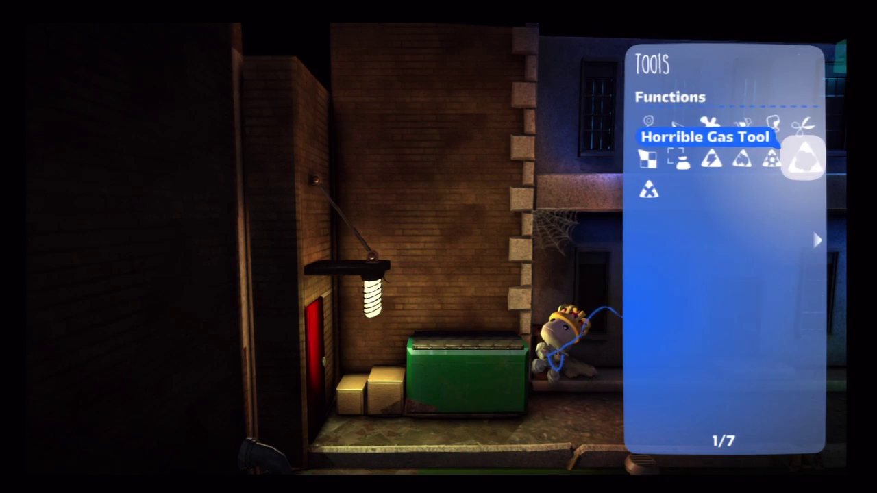
key("Right")
key("Right")
key("Left")
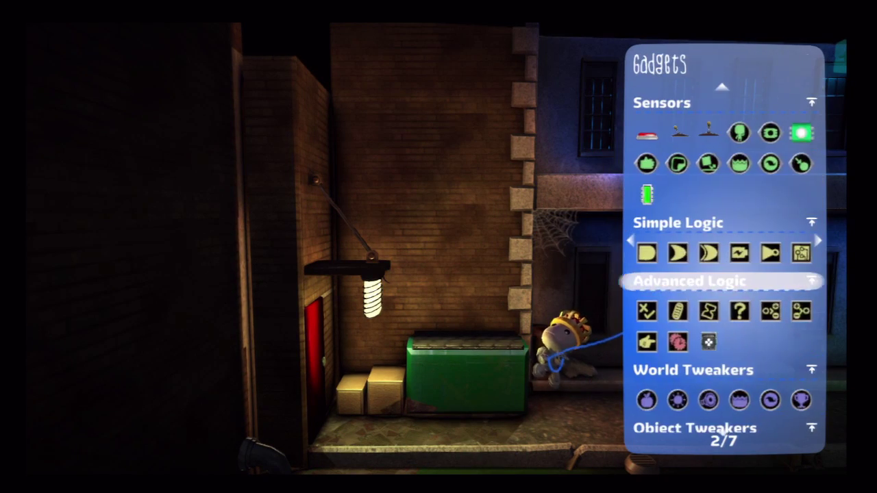
key("Return")
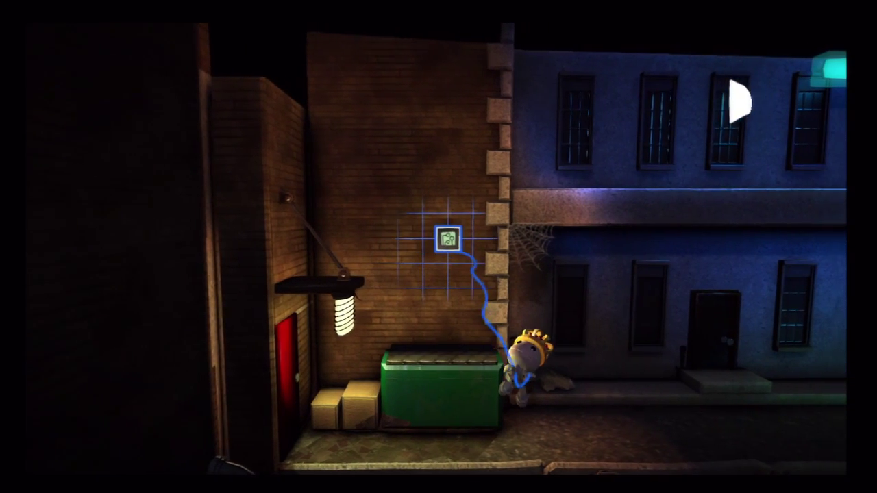
key("Return")
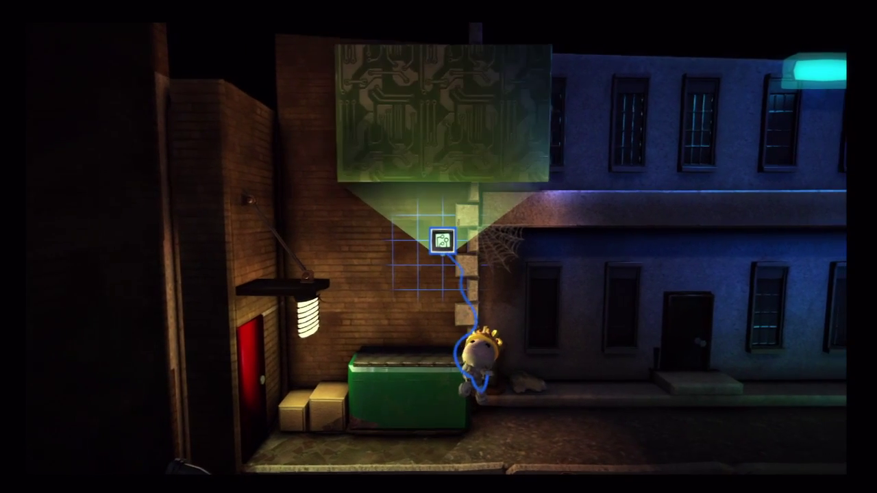
Place a Randomizer near the left edge of the new microchip's circuit board
key("Tab")
key("Left")
key("Left")
key("Down")
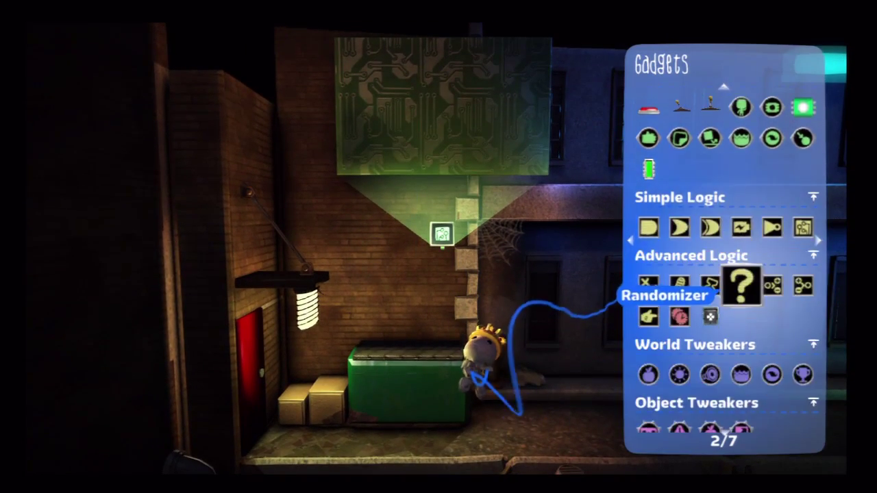
key("Return")
key("Return")
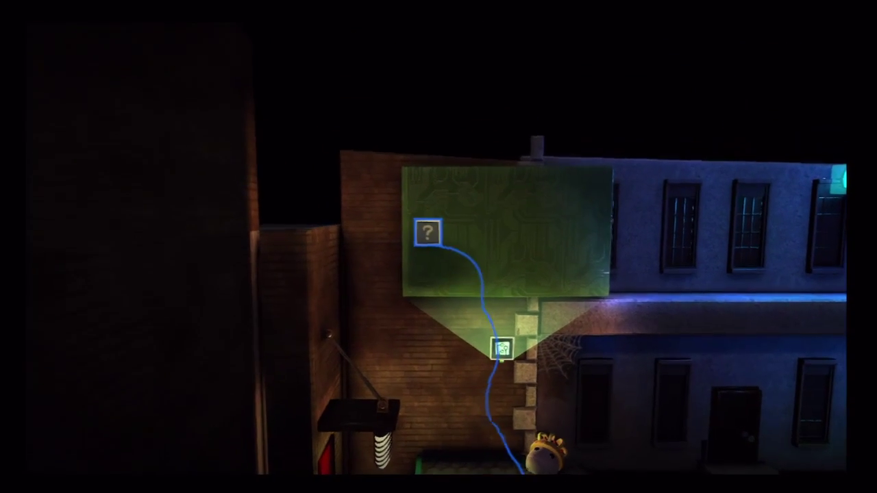
Place an OR Gate with six ports beside the Randomizer on the alley microchip's board
key("Tab")
key("Left")
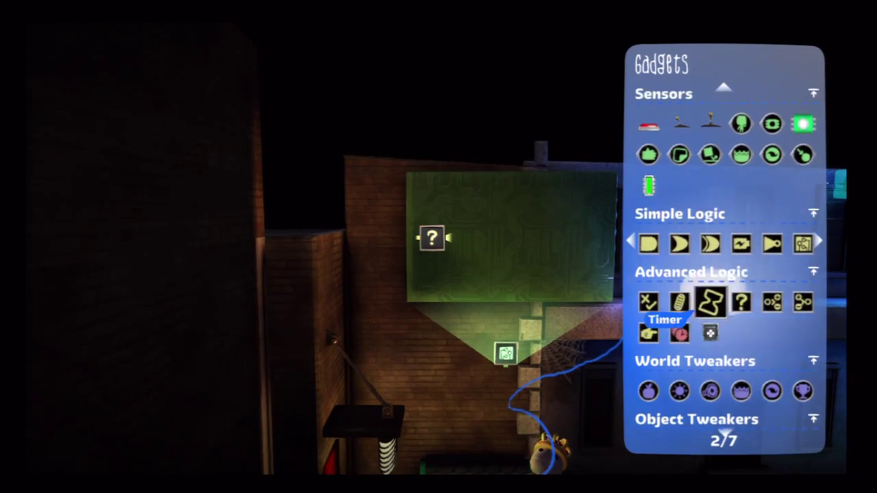
key("Up")
key("Return")
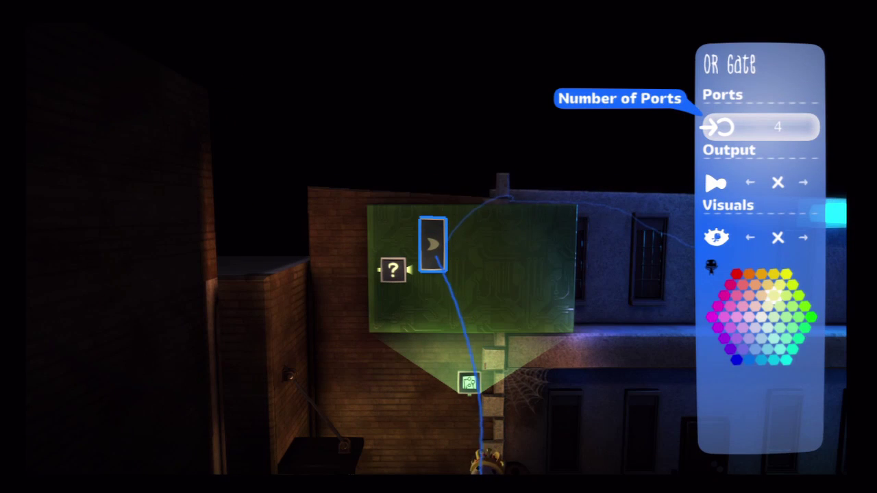
key("Escape")
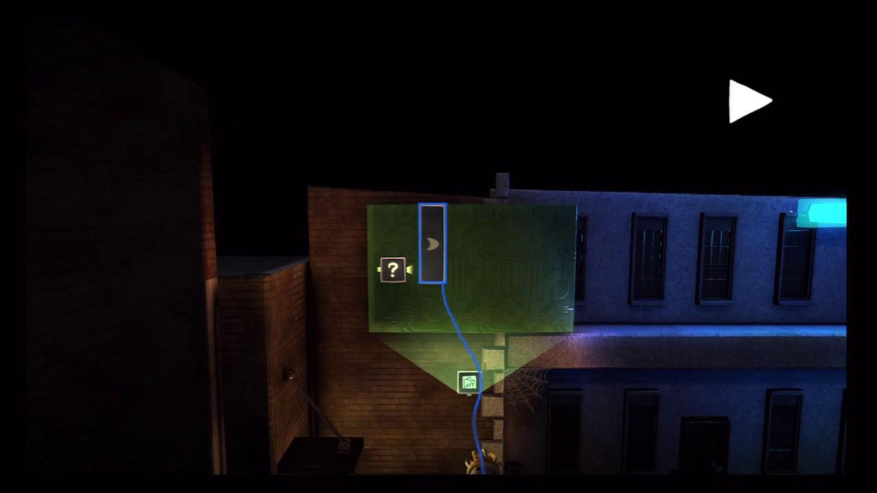
key("Return")
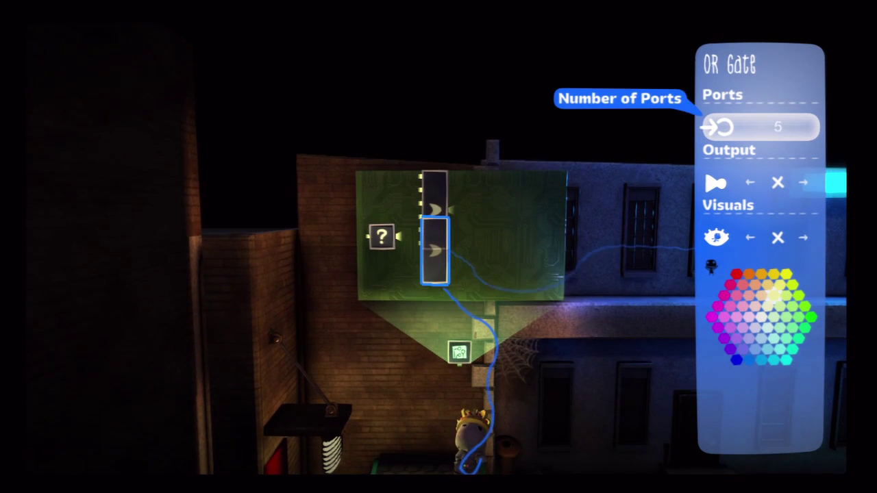
Place a two-port OR Gate under the six-port one and wire the Randomizer's output to all inputs of both gates
key("Escape")
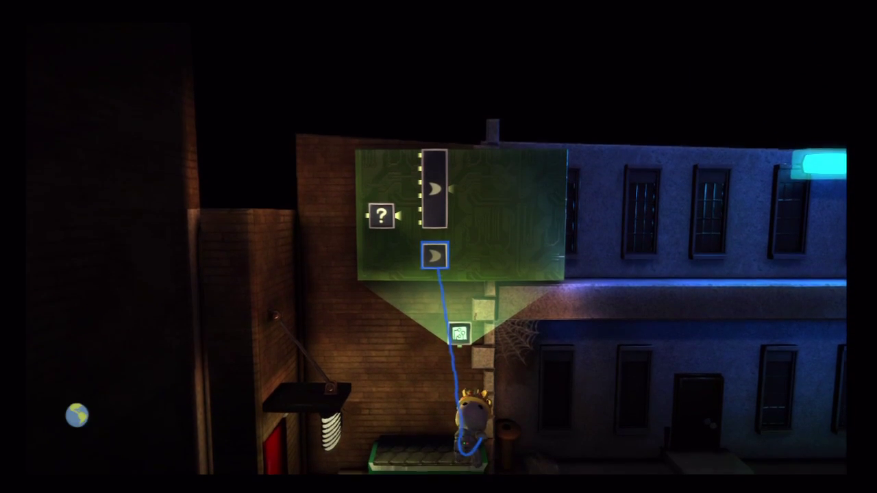
key("Return")
key("Escape")
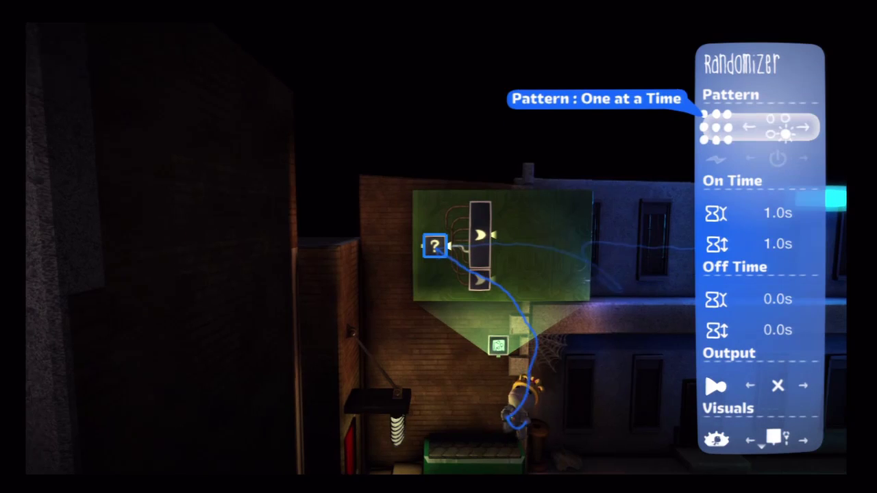
Set the Randomizer's Minimum On Time and Maximum On Time to 0.0s
key("Down")
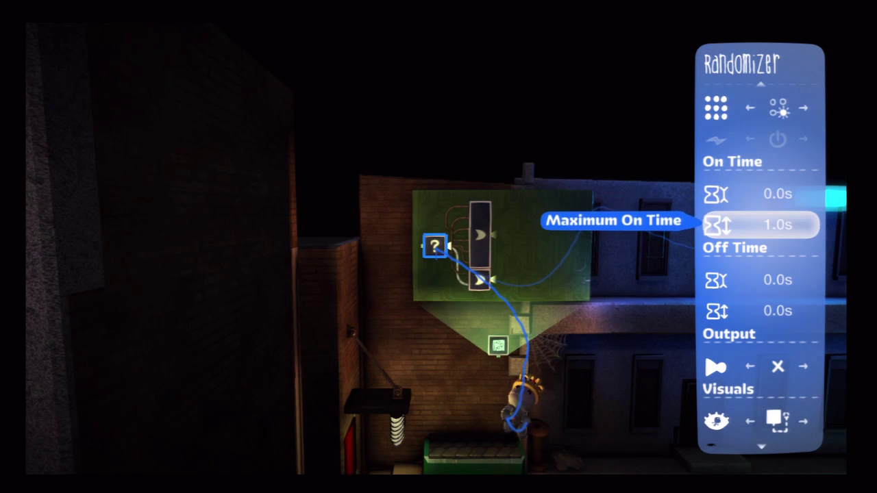
key("Up")
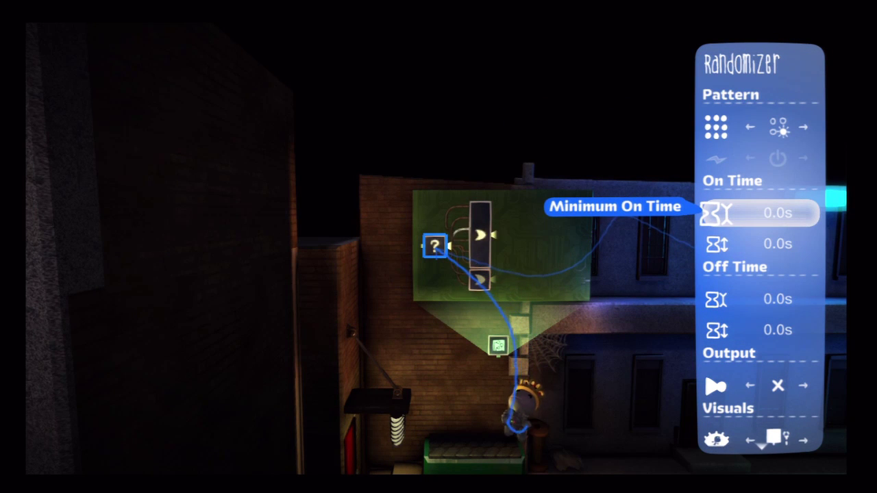
key("Down")
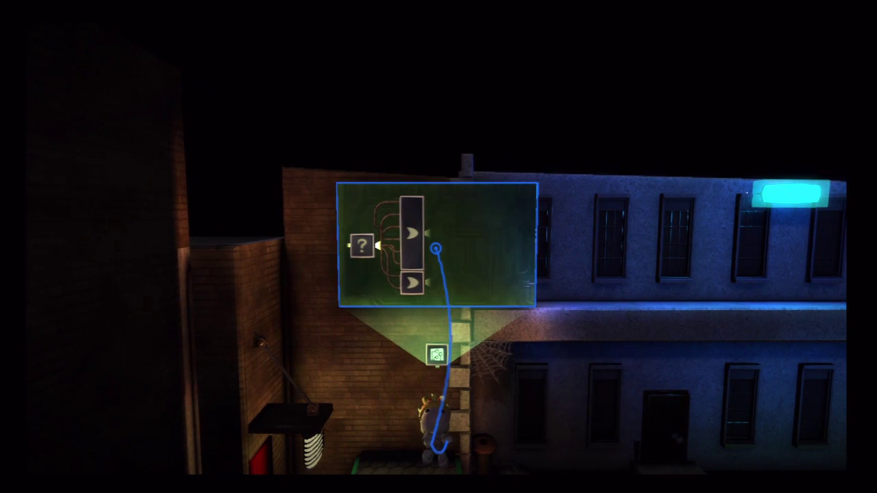
Place a Direction Combiner on the circuit board to the right of the six-port OR Gate
key("space")
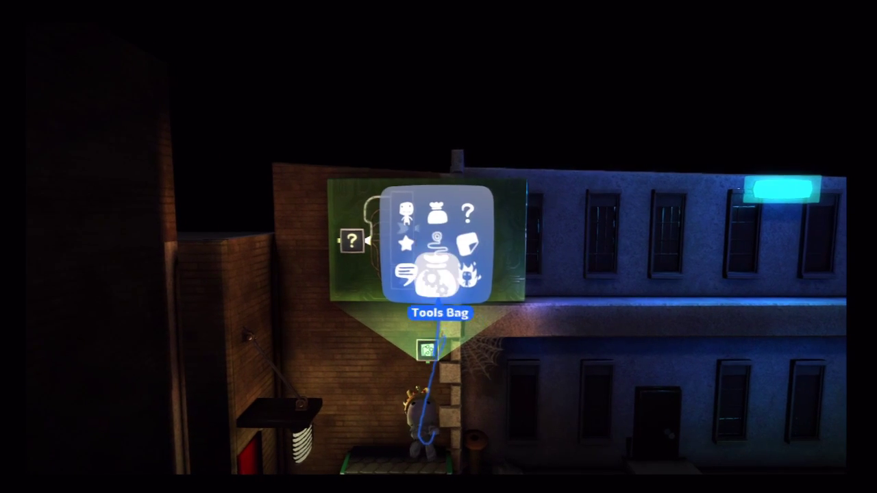
key("Return")
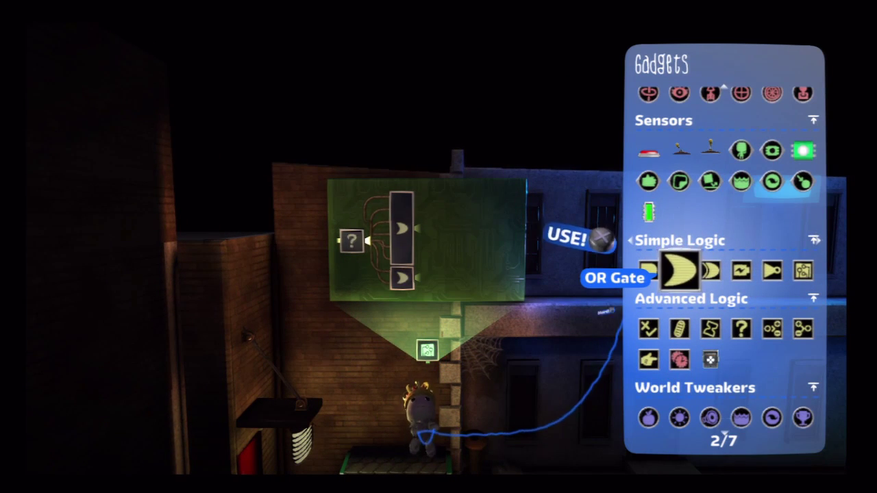
key("Right")
key("Right")
key("Down")
key("Right")
key("Right")
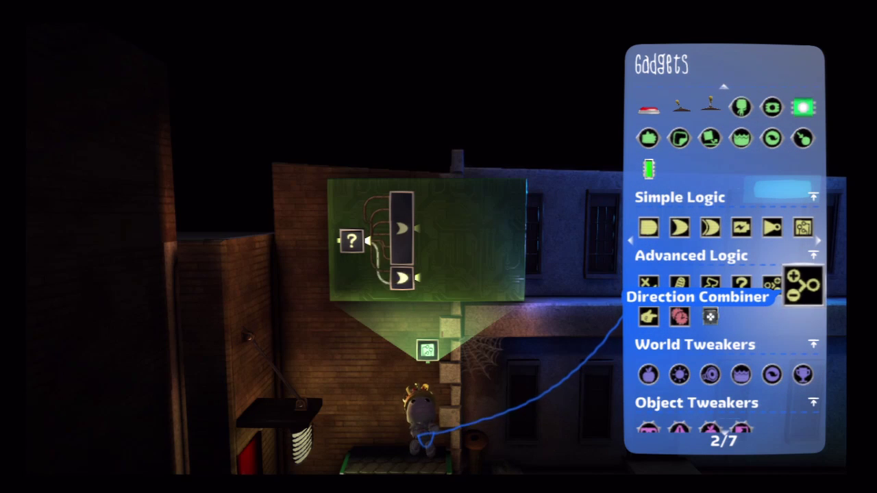
left_click(803, 286)
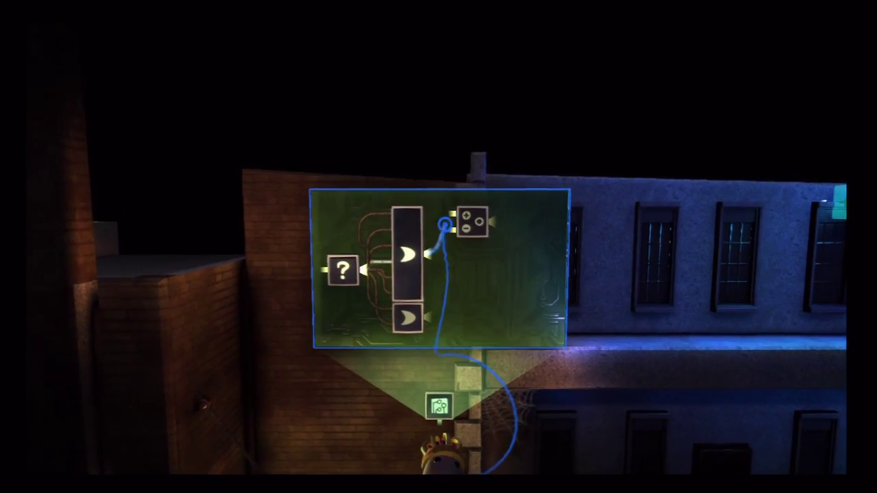
Wire the six-port OR Gate's output to the Direction Combiner's Positive input and the two-port OR Gate's output to its Negative input
left_click(452, 215)
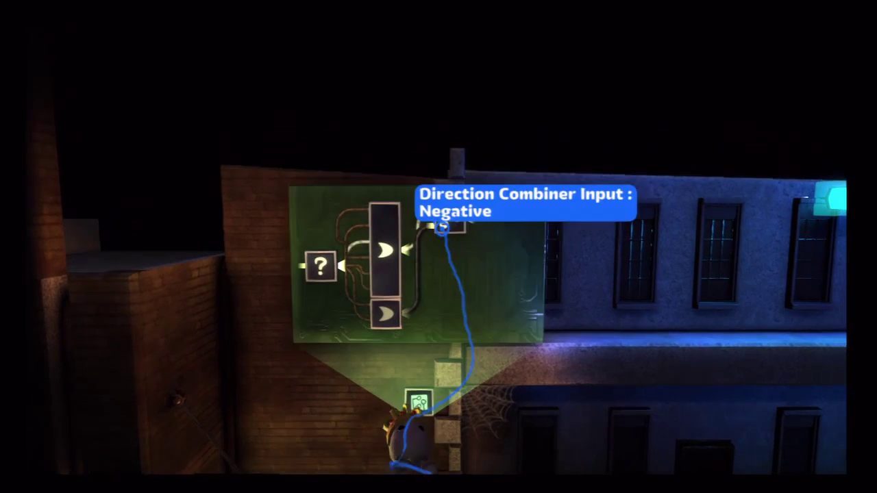
left_click(442, 226)
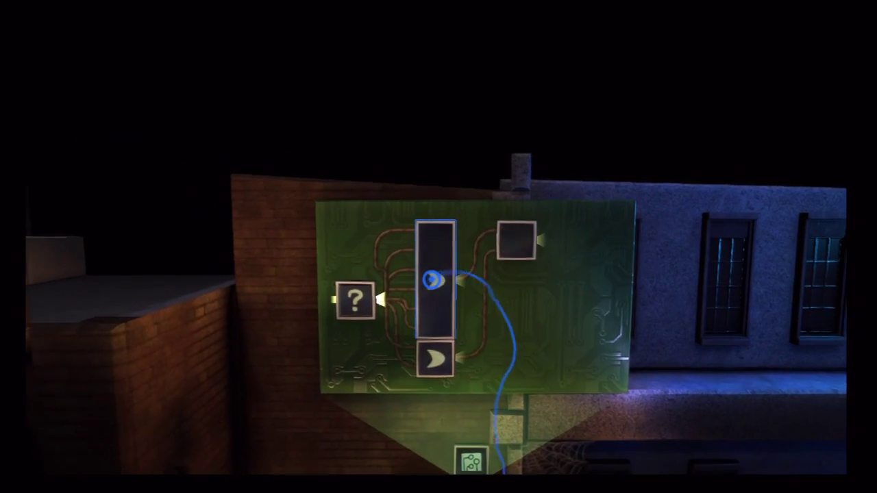
left_click(436, 261)
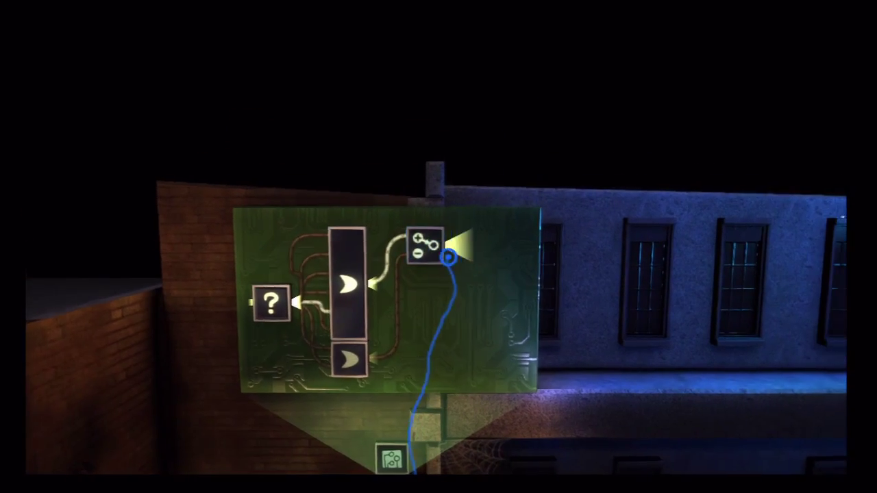
Place a Timer beside the Direction Combiner on the circuit board and wire the combiner's output to the Timer's input
left_click(448, 257)
left_click(446, 204)
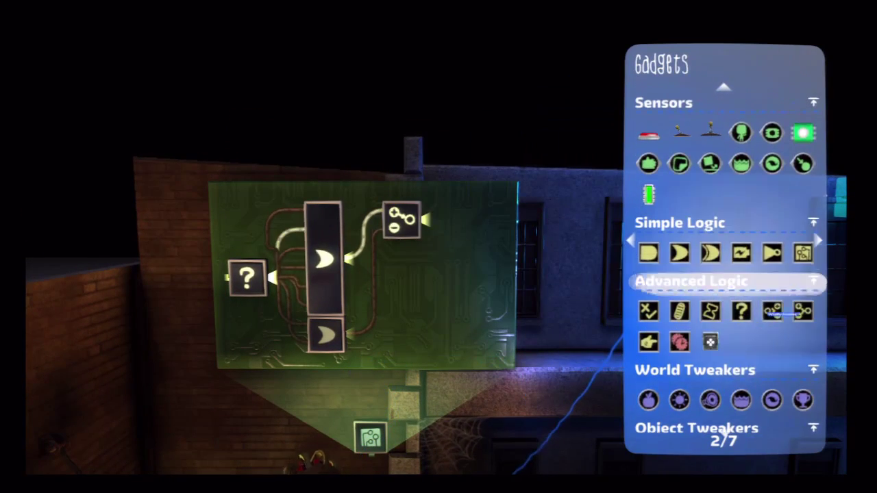
key("Down")
left_click(711, 284)
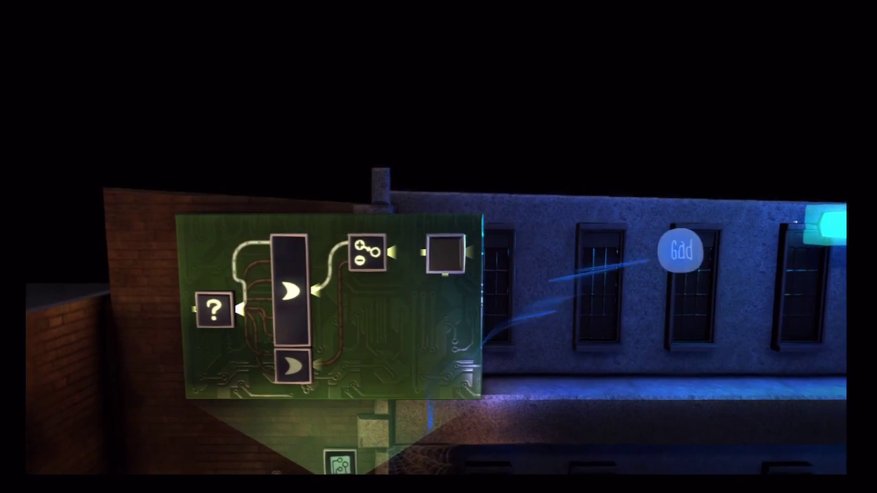
left_click(680, 251)
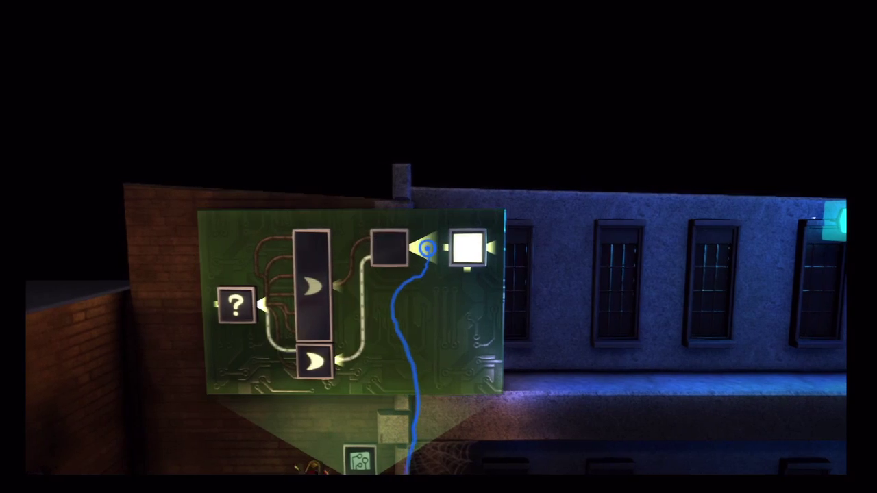
left_click_drag(427, 249, 448, 249)
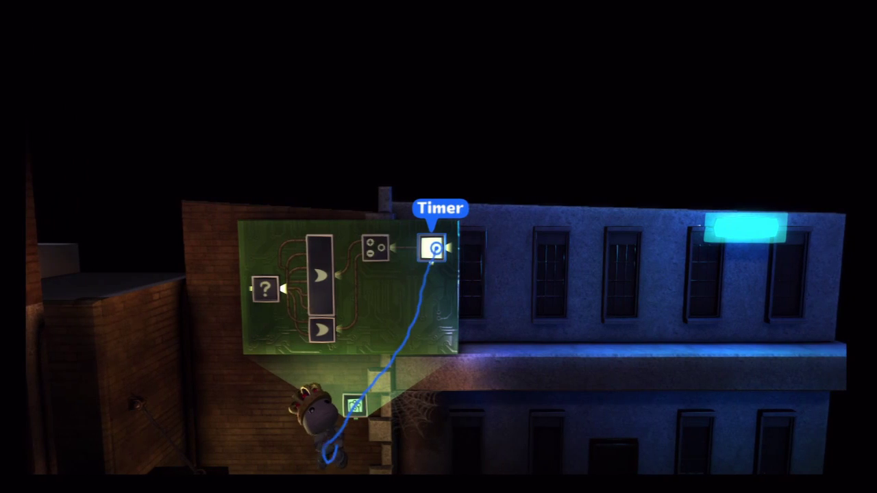
Set the Timer's Target Time to 0.4s and adjust its Current Time and input action
left_click(435, 248)
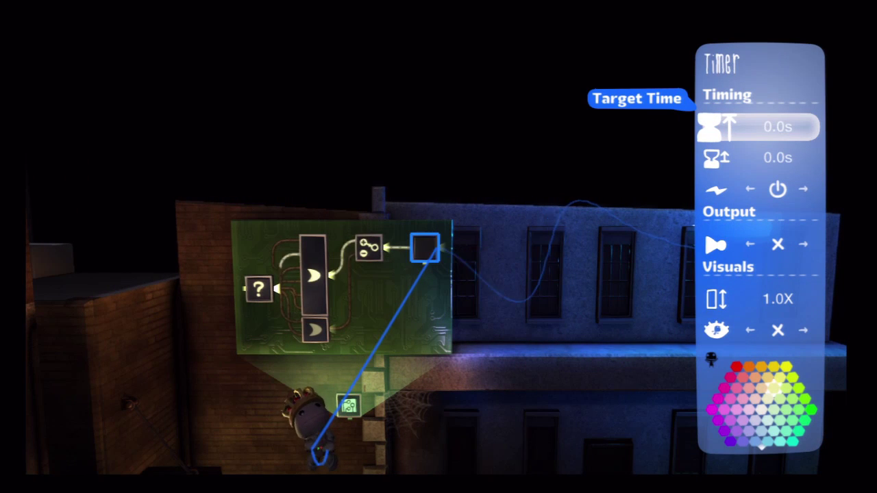
key("Right")
key("Down")
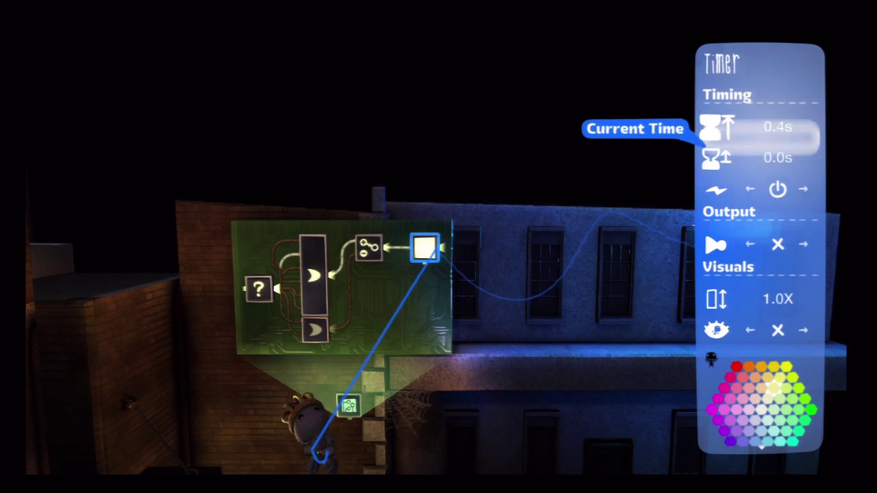
key("Right")
key("Down")
key("Right")
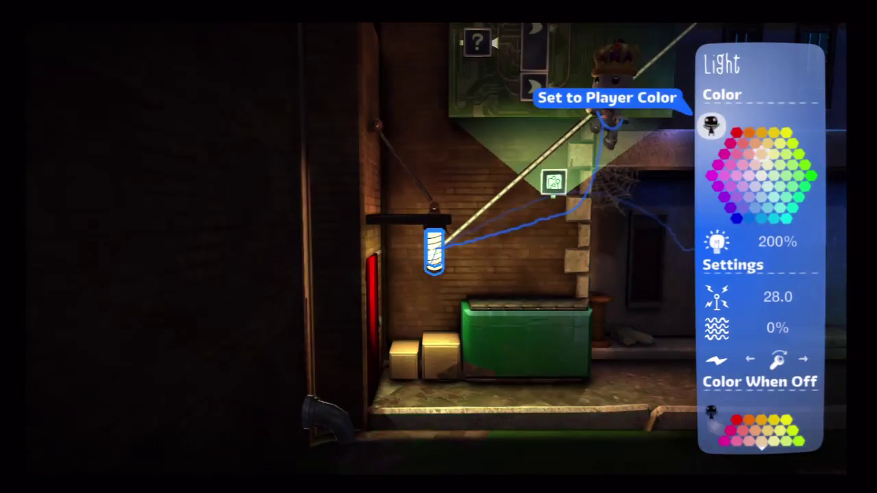
Check the Input Action setting of the hanging alley lamp's light
key("Down")
key("Down")
key("Down")
key("Down")
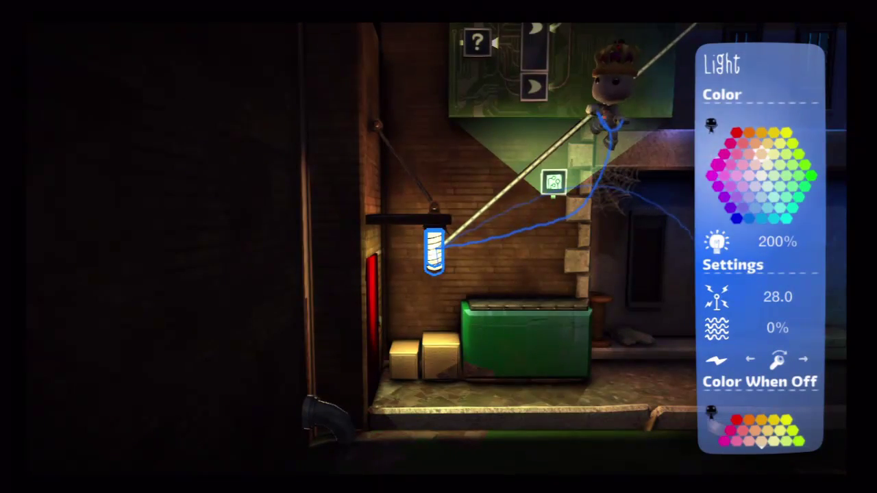
key("Down")
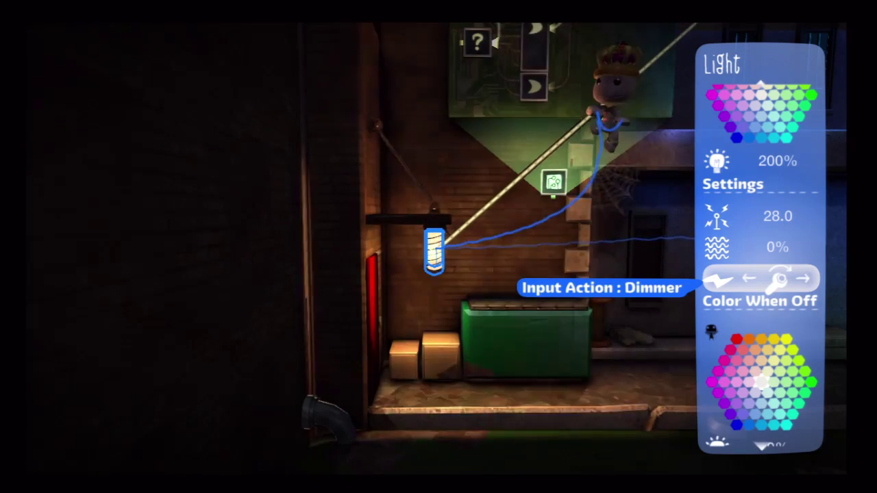
key("Escape")
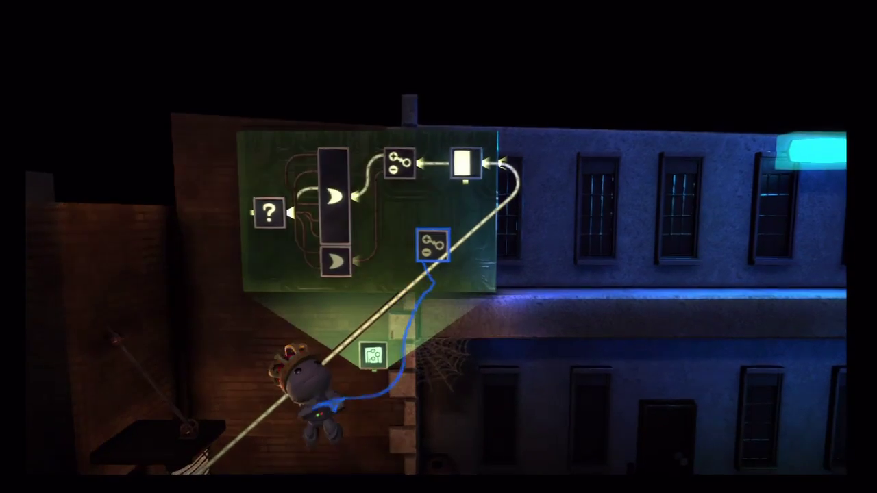
Place a second Direction Combiner below the Timer and a Battery below the first Direction Combiner
left_click_drag(429, 244, 428, 255)
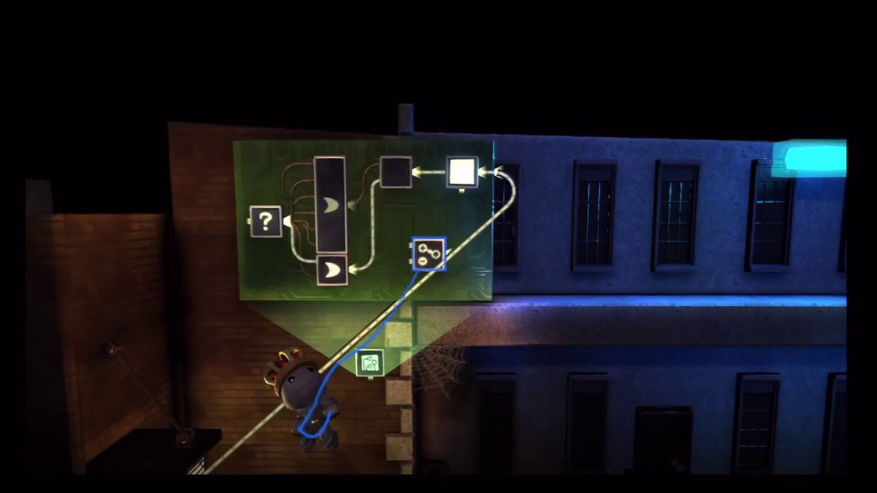
key("Return")
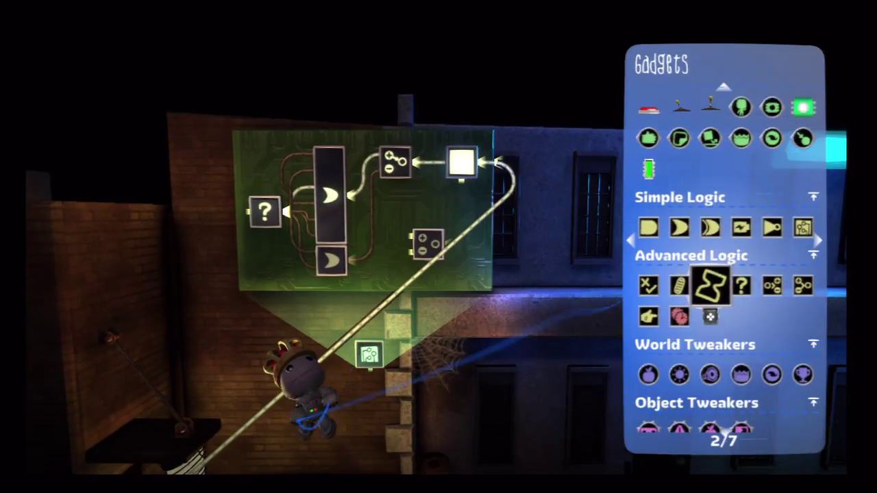
key("Up")
key("Left")
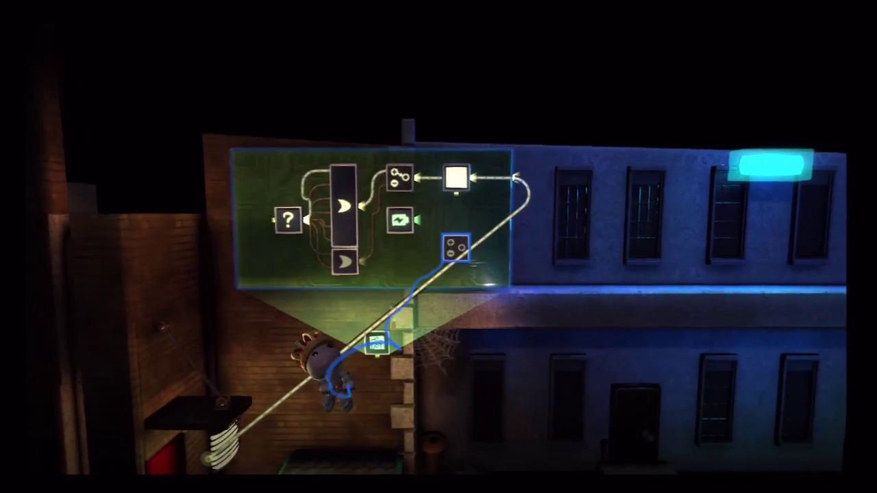
Wire the Battery to the second Direction Combiner's Positive input and the Timer's output to its Negative input
key("Return")
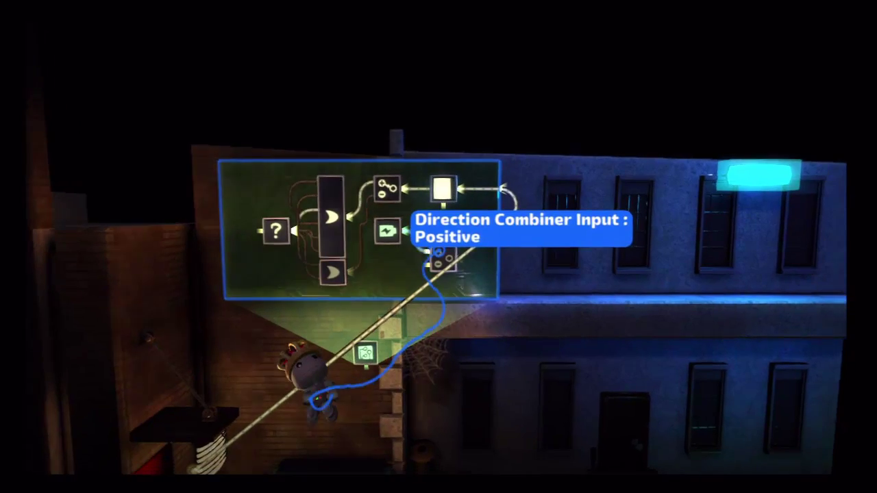
key("Up")
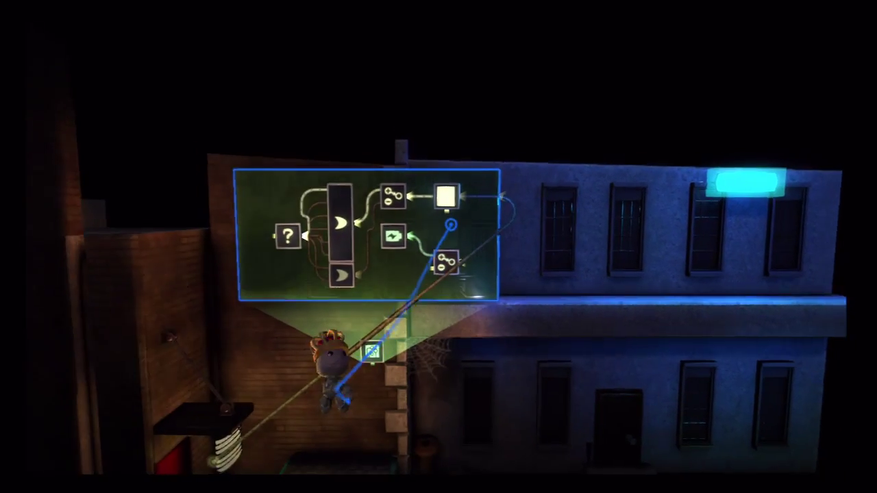
key("Down")
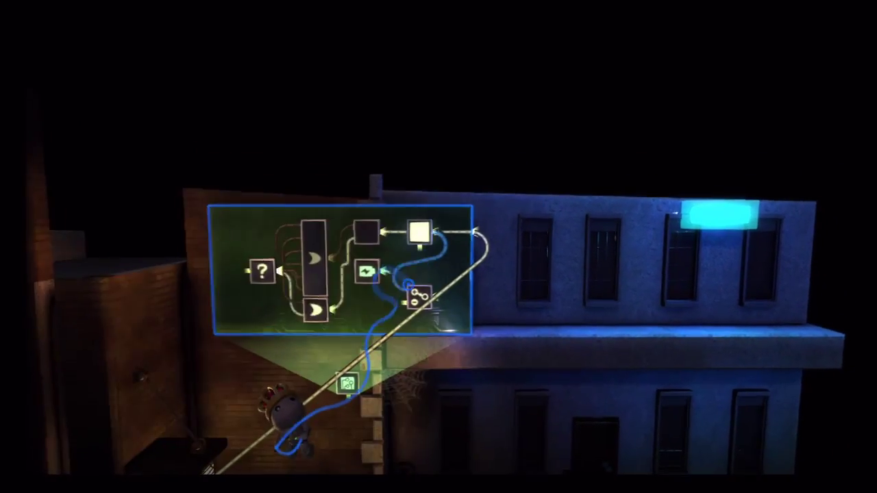
key("Left")
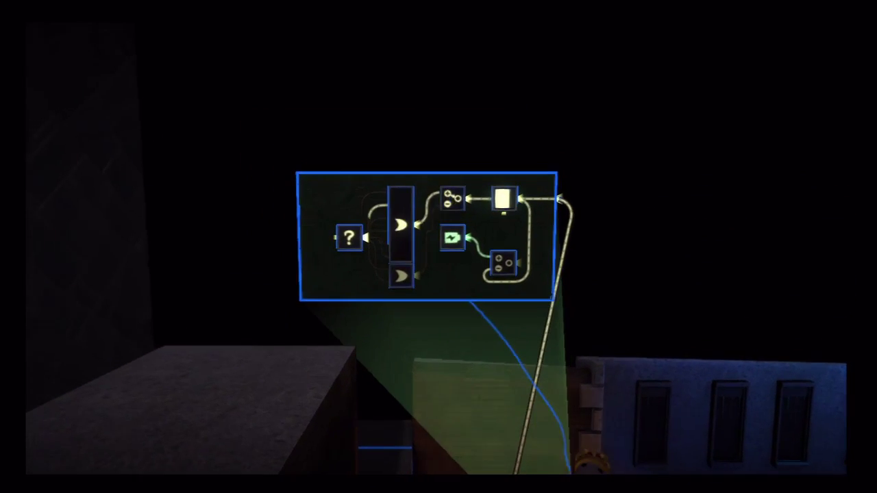
Place an Electric sound object on the circuit board, to the right of the second Direction Combiner
key("Escape")
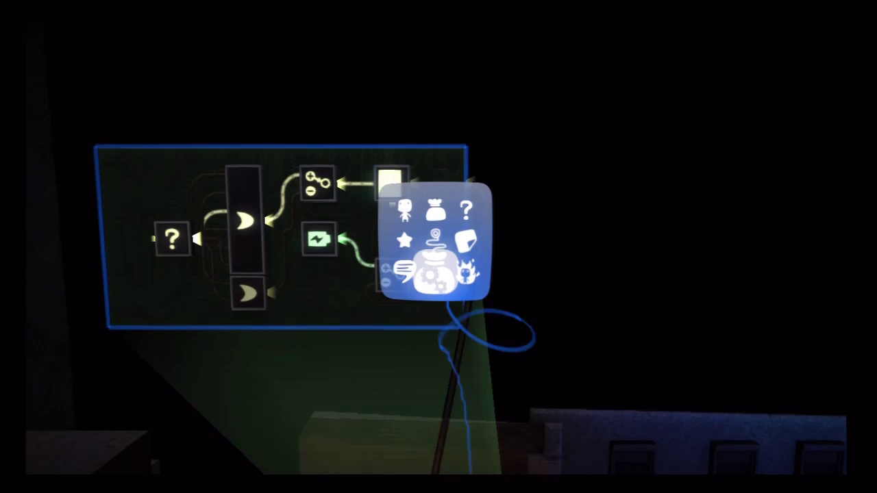
key("Return")
key("Right")
key("Right")
key("Right")
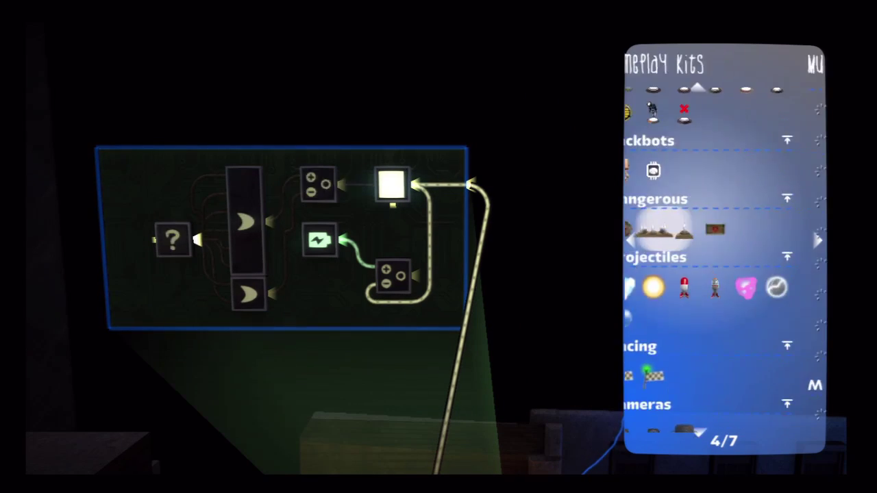
key("Down")
key("Down")
key("Down")
key("Down")
key("Down")
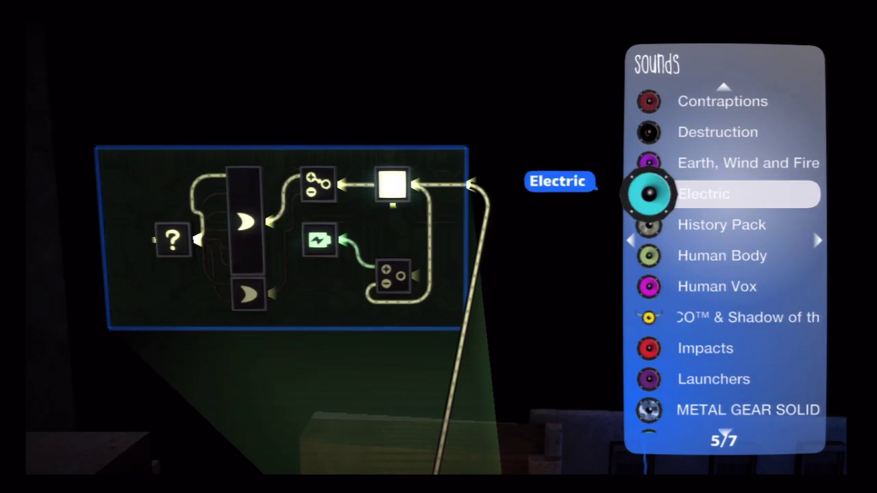
key("Return")
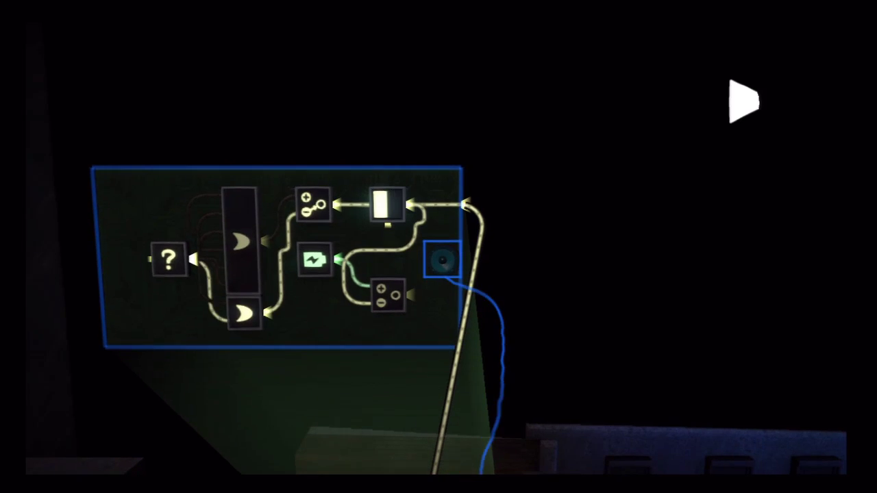
key("Return")
Set the Electric sound object's sound to electrical current
key("Return")
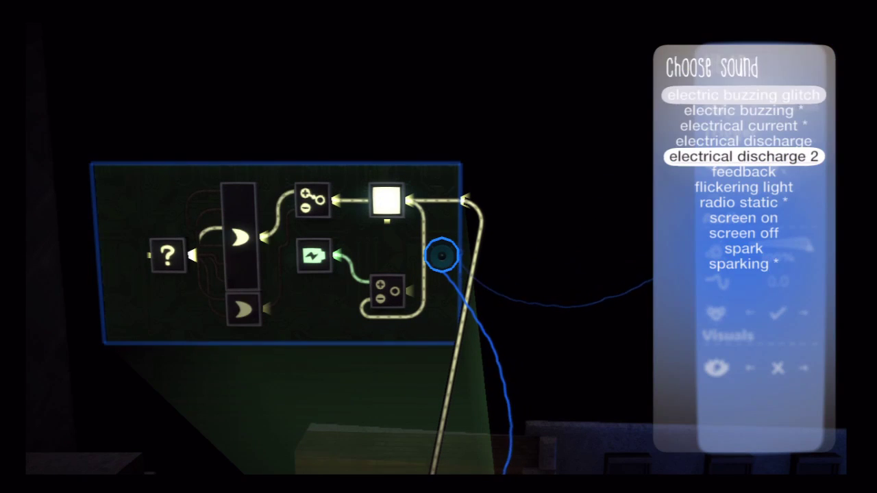
key("Up")
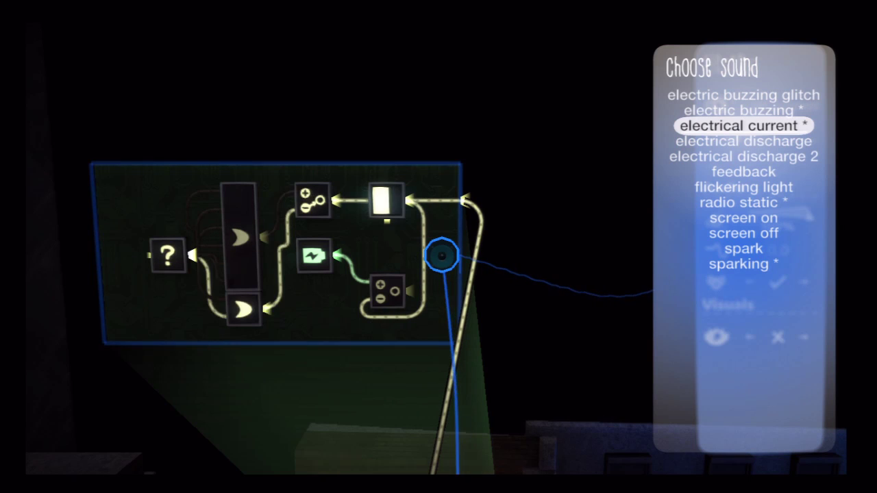
key("Return")
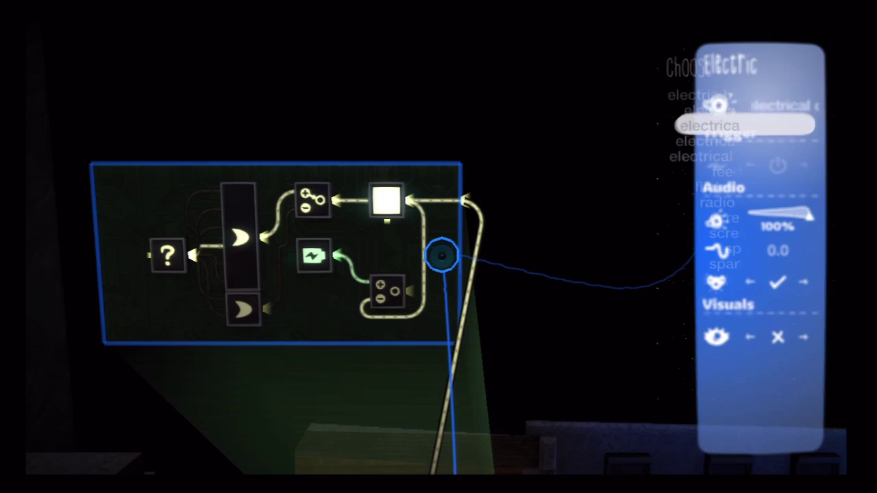
key("Escape")
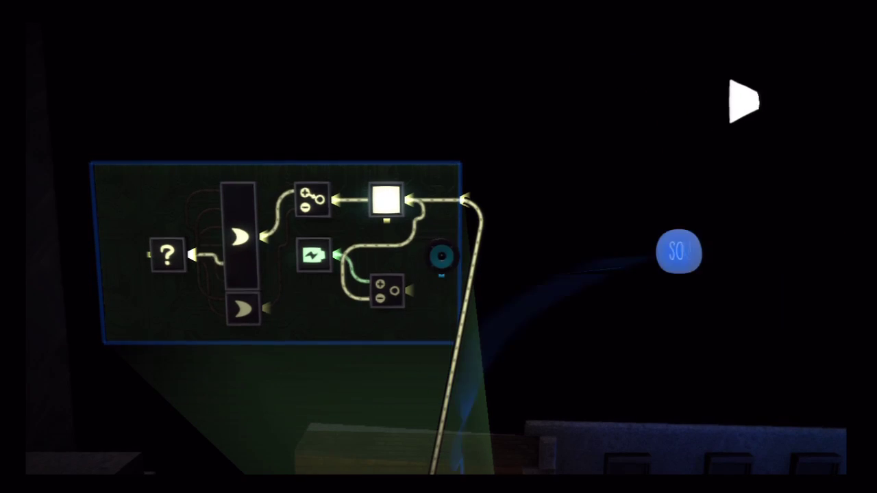
Wire the second Direction Combiner's output to the Electric sound object's input
key("Return")
left_click(436, 249)
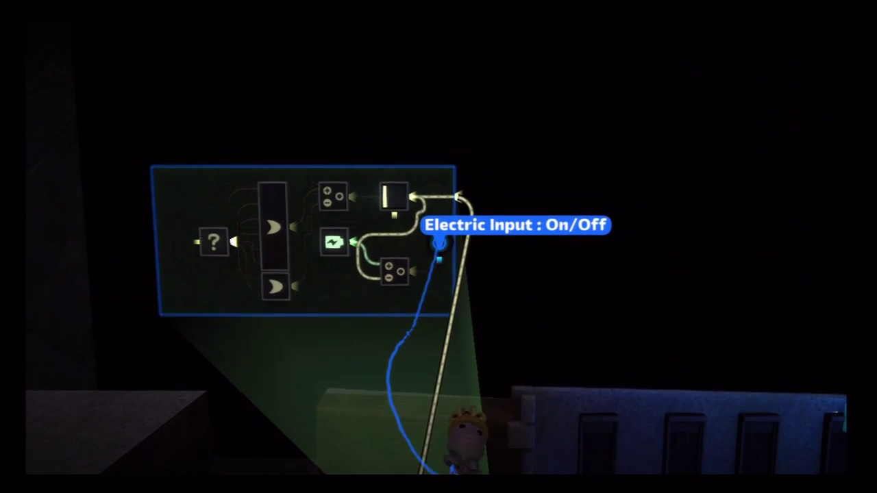
left_click(436, 249)
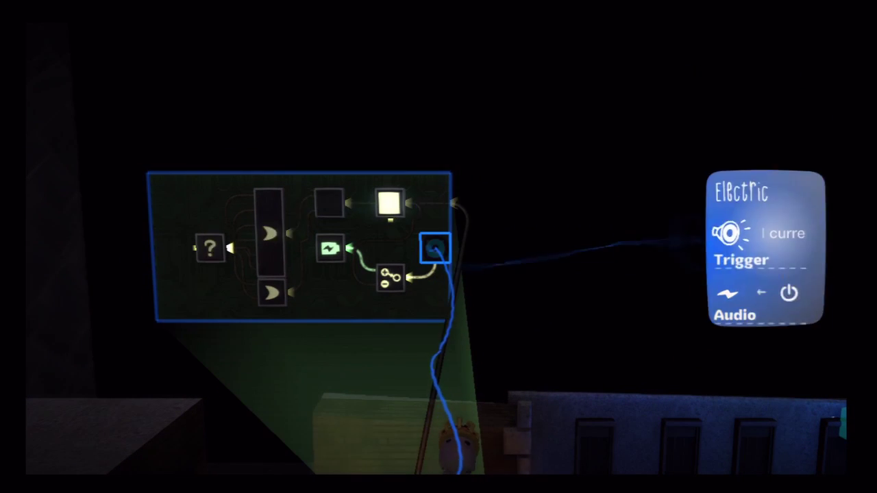
key("Escape")
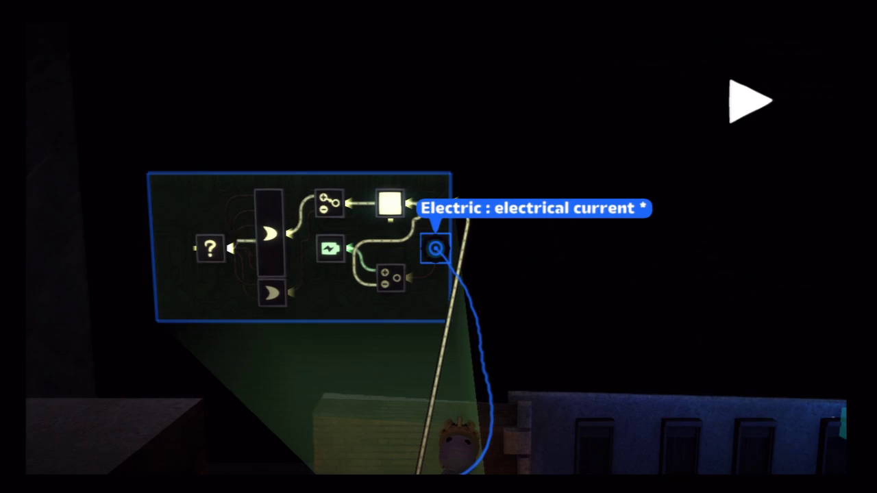
Set the Electric sound object's Input Action to Modify Volume
left_click(436, 249)
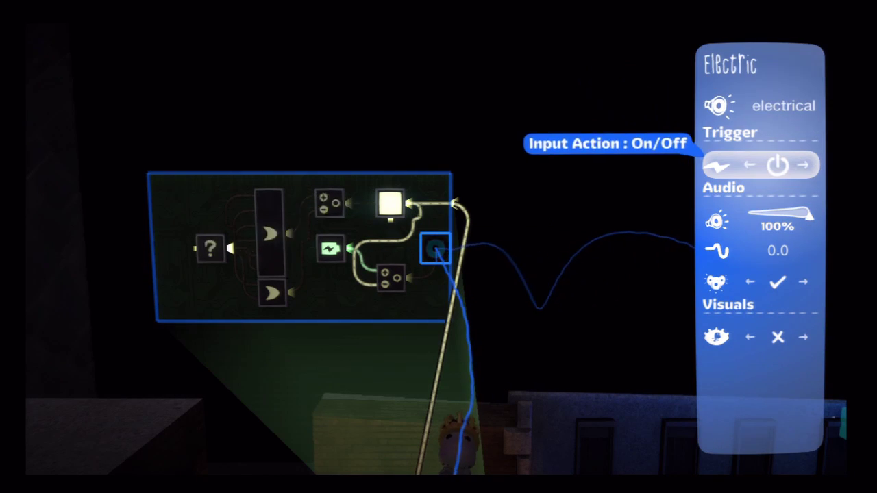
key("Right")
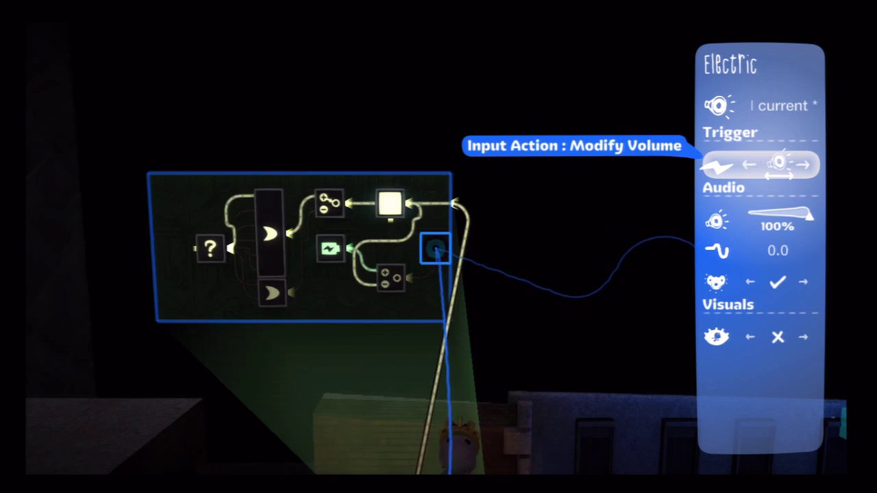
key("Escape")
key("Escape")
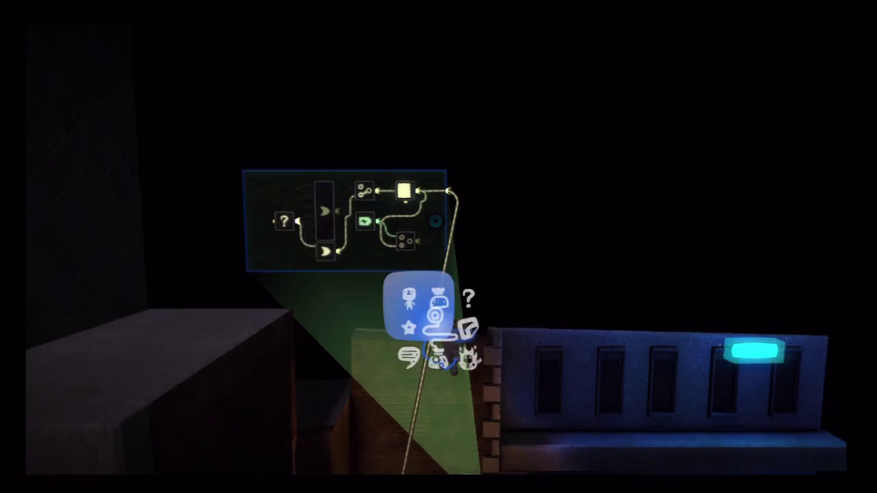
Walk the character along the alley past the green container to test the lamp's flicker and buzzing sound
key("Escape")
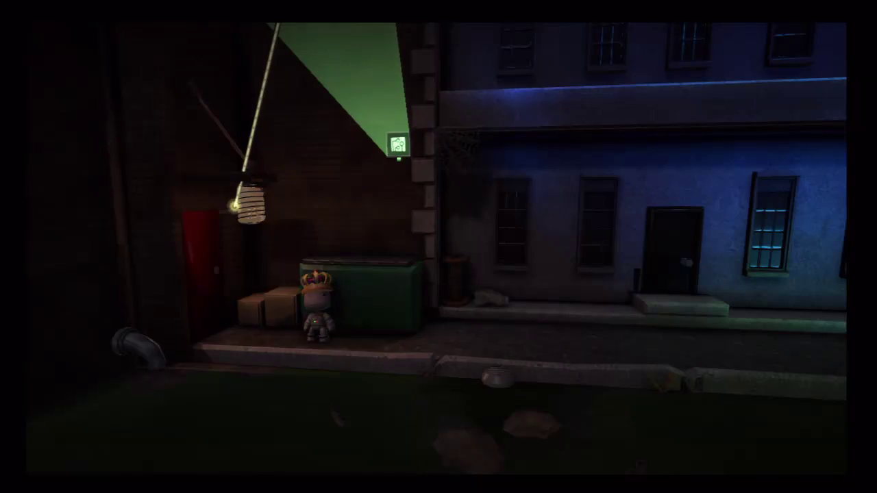
key("Right")
key("Right")
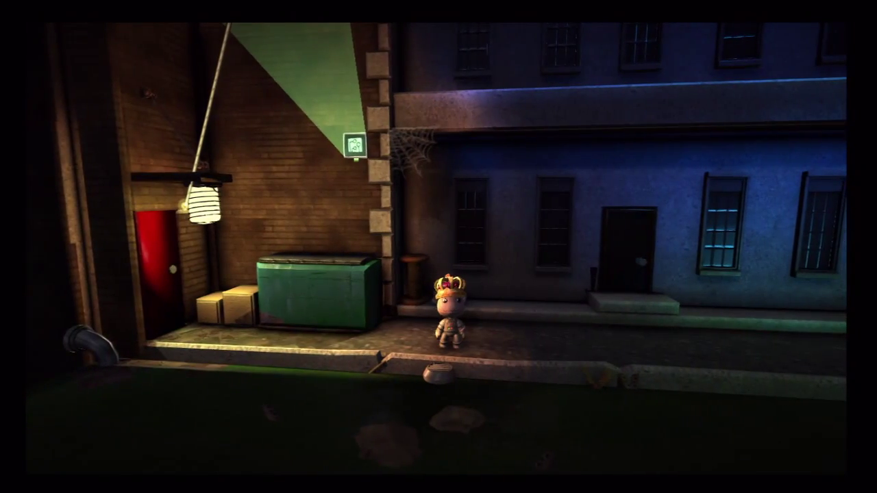